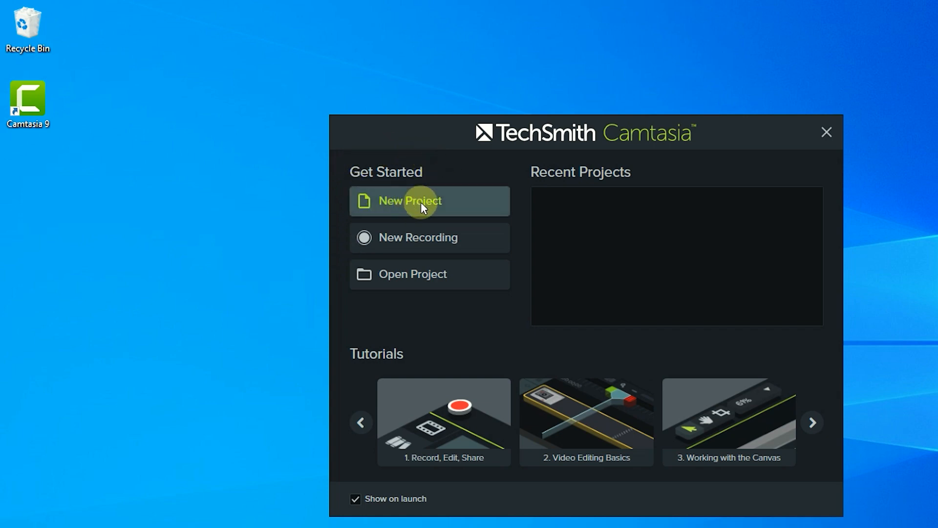
Start a new recording and select the full screen as the capture area
{"action": "left_click", "coordinate": [418, 239]}
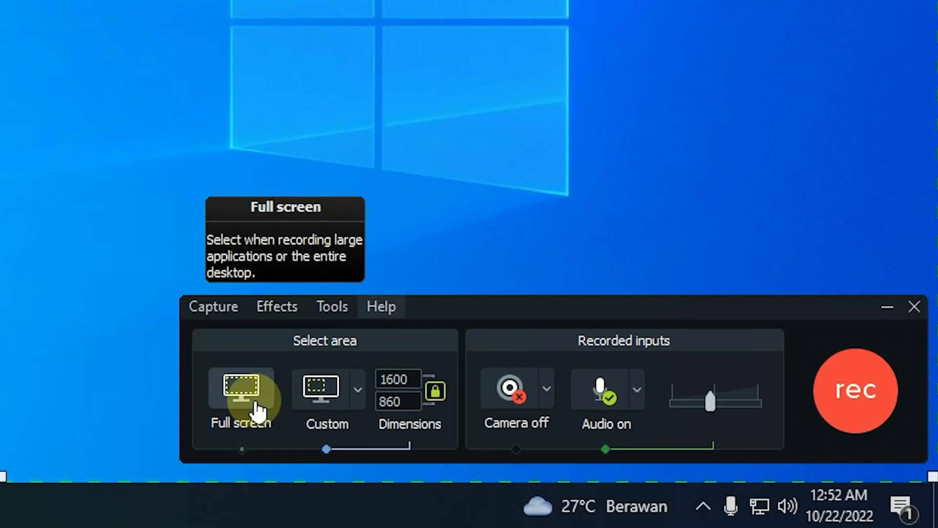
{"action": "left_click", "coordinate": [258, 409]}
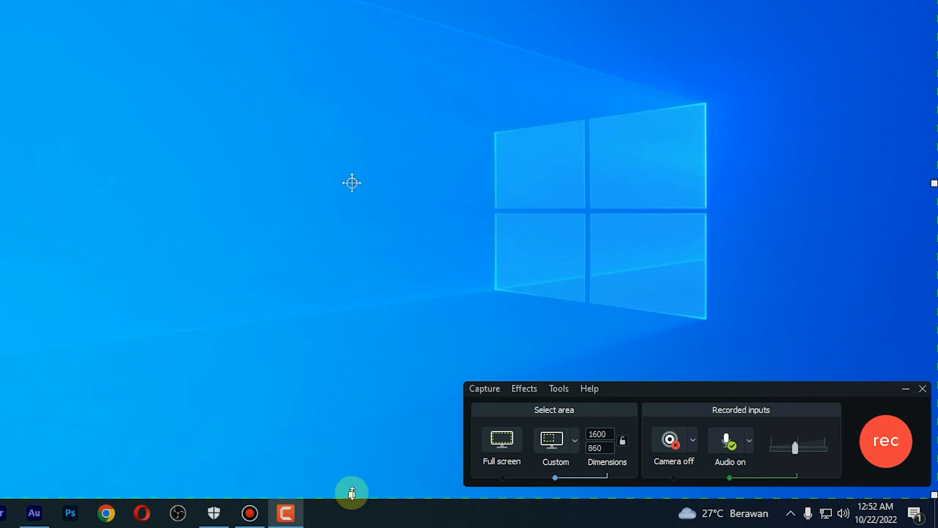
Try shrinking the capture area, first to a height of 820 alone, and with locked proportions to 1332 x 716
{"action": "left_click_drag", "start_coordinate": [352, 496], "coordinate": [362, 466]}
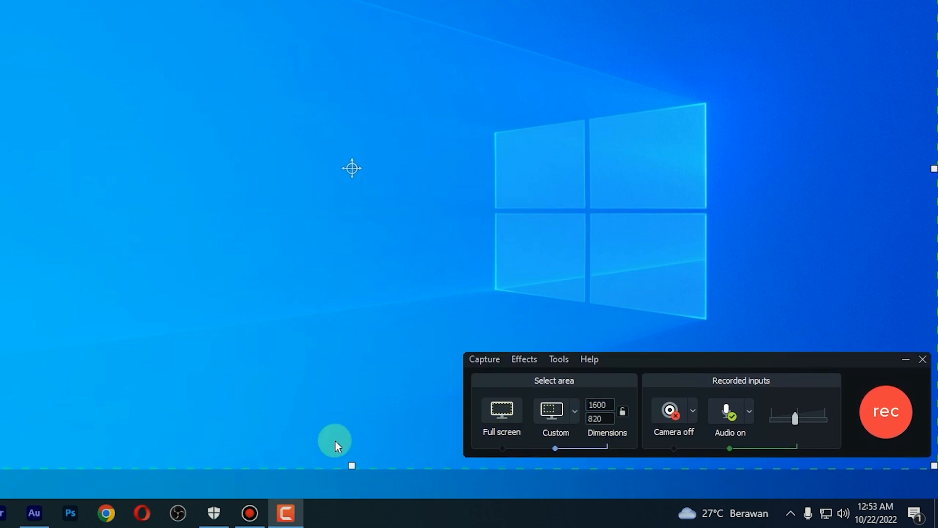
{"action": "left_click_drag", "start_coordinate": [351, 468], "coordinate": [351, 495]}
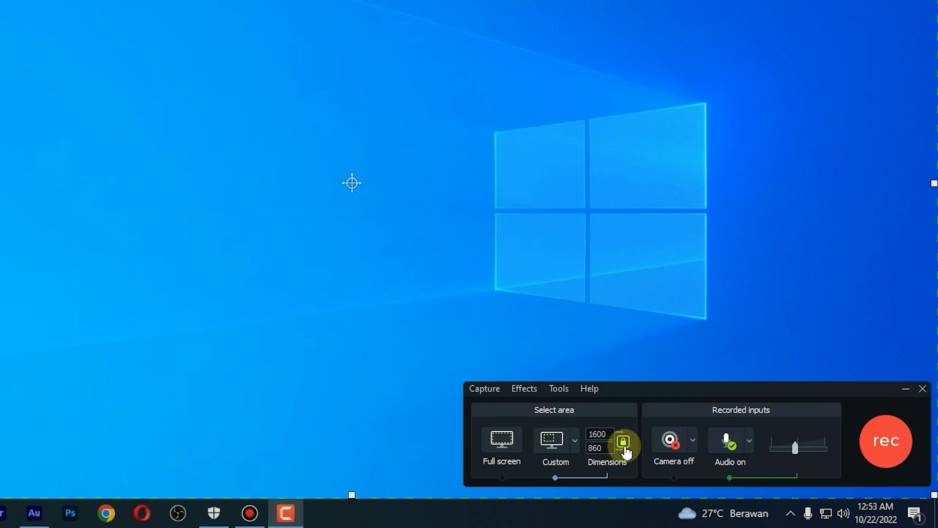
{"action": "left_click_drag", "start_coordinate": [352, 496], "coordinate": [299, 392]}
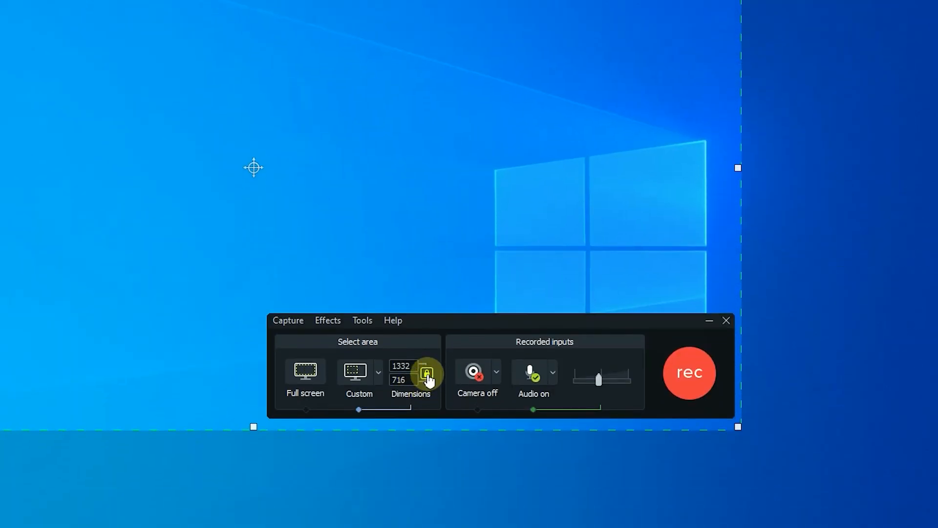
Unlock the capture area's proportions and stretch it back to 1600 x 860
{"action": "left_click", "coordinate": [427, 374]}
{"action": "left_click_drag", "start_coordinate": [254, 428], "coordinate": [251, 493]}
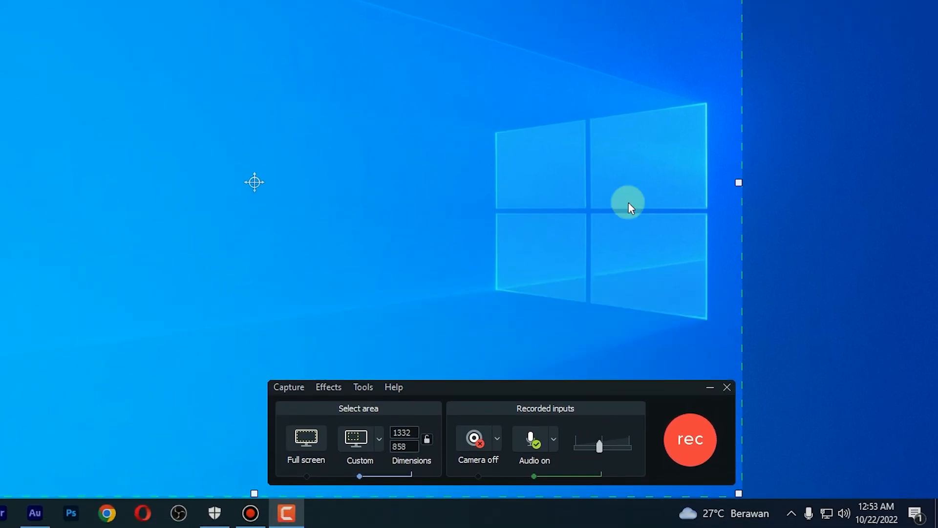
{"action": "left_click_drag", "start_coordinate": [736, 182], "coordinate": [932, 175]}
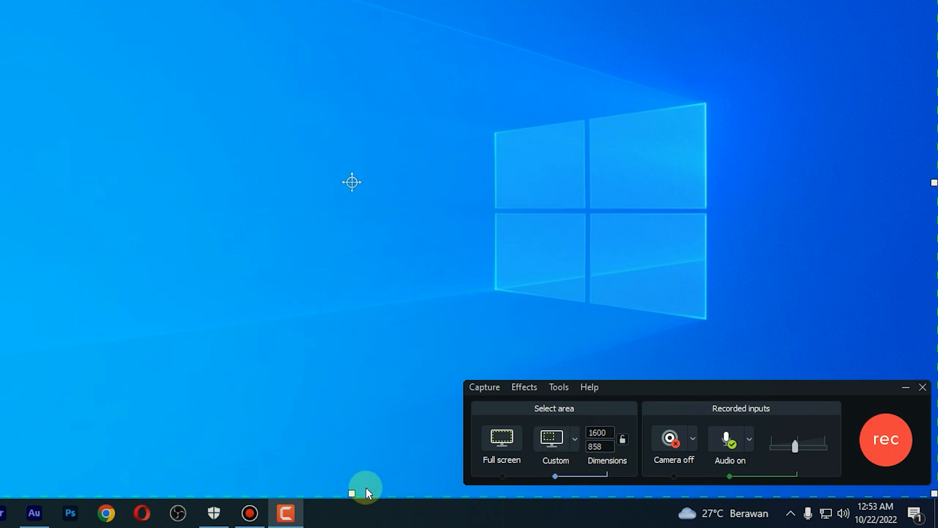
{"action": "mouse_move", "coordinate": [351, 494]}
{"action": "left_mouse_down"}
{"action": "mouse_move", "coordinate": [350, 486]}
{"action": "mouse_move", "coordinate": [352, 495]}
{"action": "left_mouse_up"}
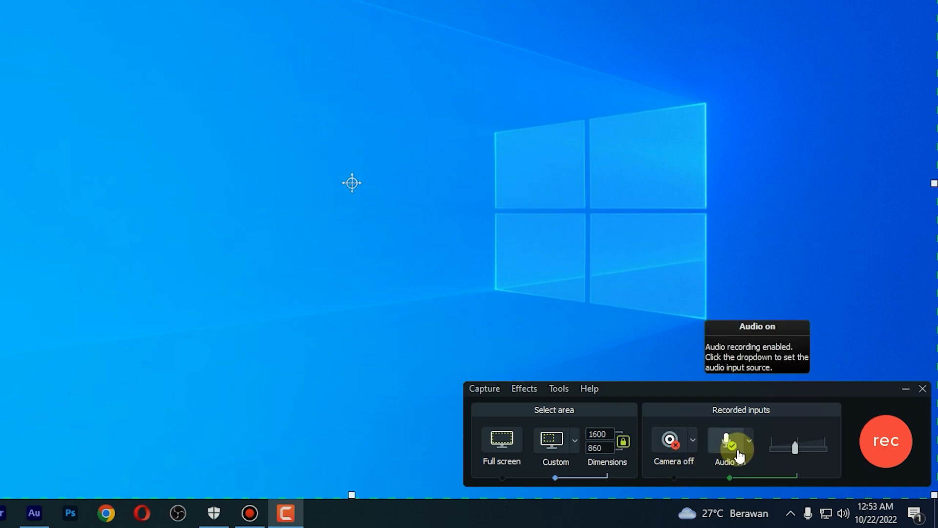
Record about 15 seconds of the desktop and stop the recording
{"action": "left_click", "coordinate": [880, 459]}
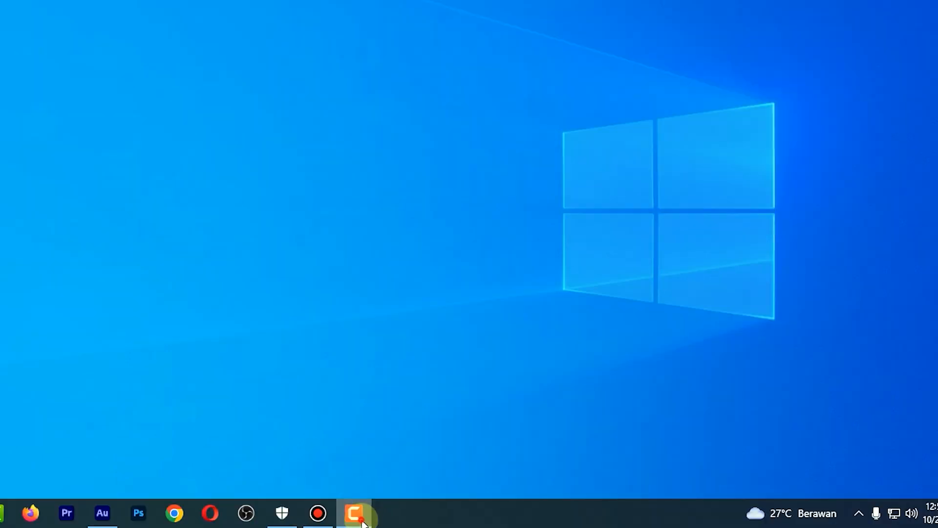
{"action": "left_click", "coordinate": [363, 523]}
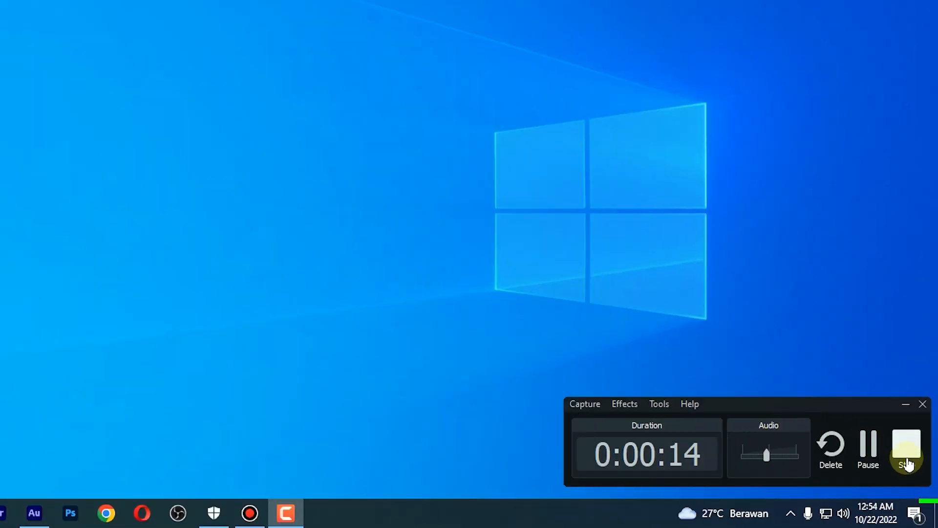
{"action": "left_click", "coordinate": [906, 446]}
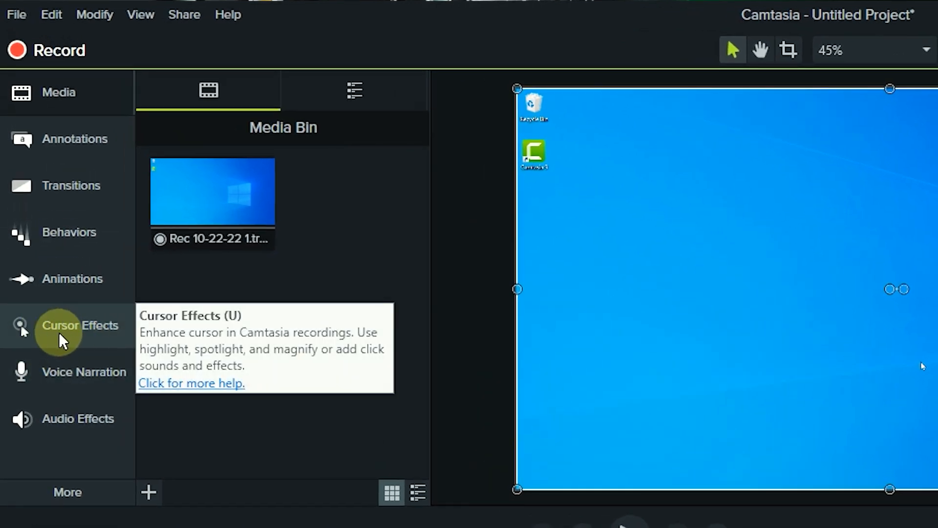
Apply the Cursor Magnify effect to the screen recording clip on Track 1
{"action": "left_click", "coordinate": [59, 332]}
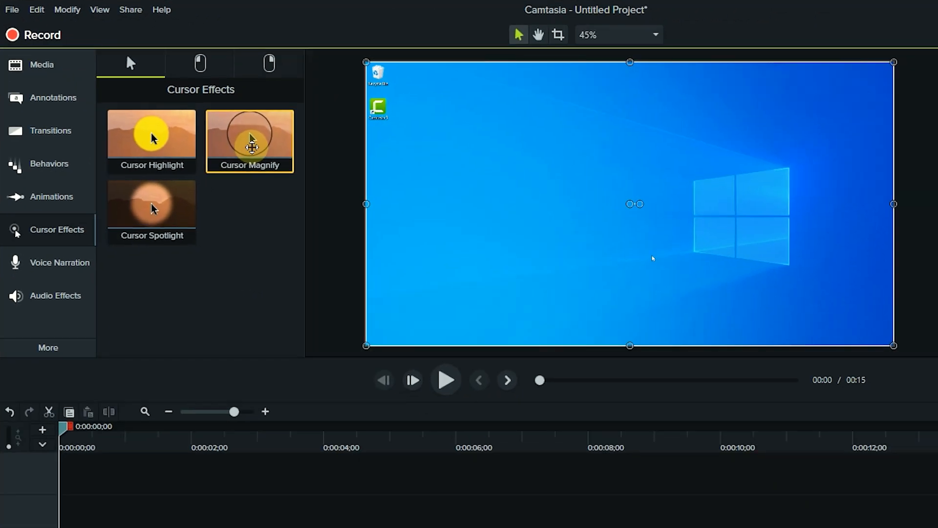
{"action": "left_click_drag", "start_coordinate": [251, 146], "coordinate": [289, 527]}
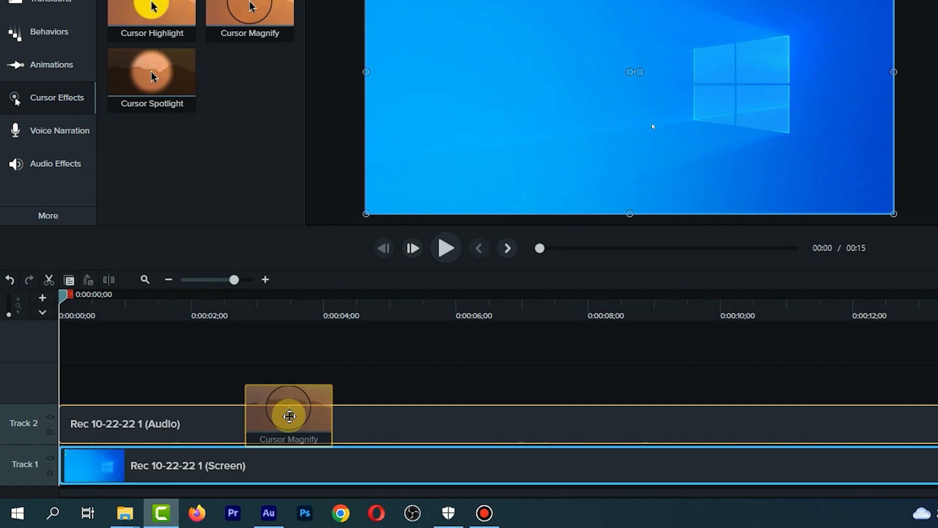
{"action": "left_click_drag", "start_coordinate": [289, 415], "coordinate": [390, 464]}
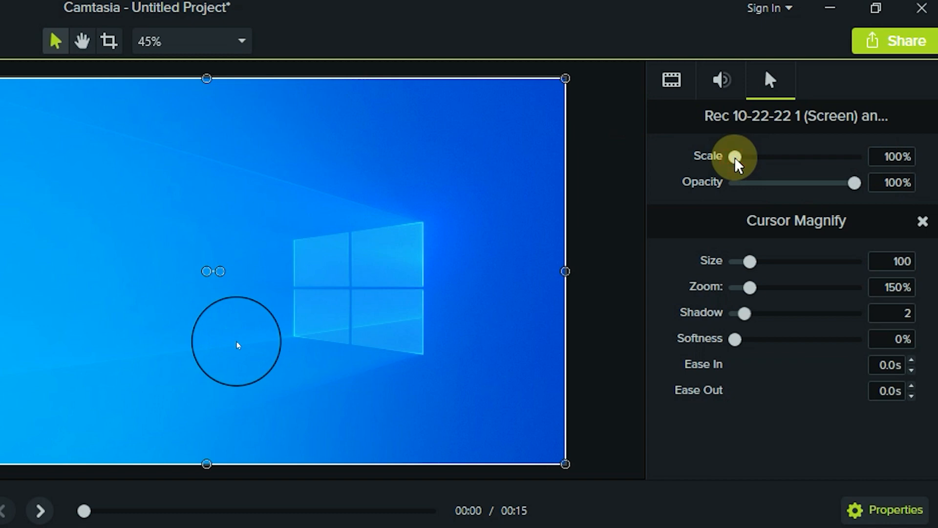
Set the cursor scale of the recording to 150%
{"action": "left_click_drag", "start_coordinate": [735, 157], "coordinate": [738, 158]}
{"action": "left_click_drag", "start_coordinate": [742, 157], "coordinate": [754, 158]}
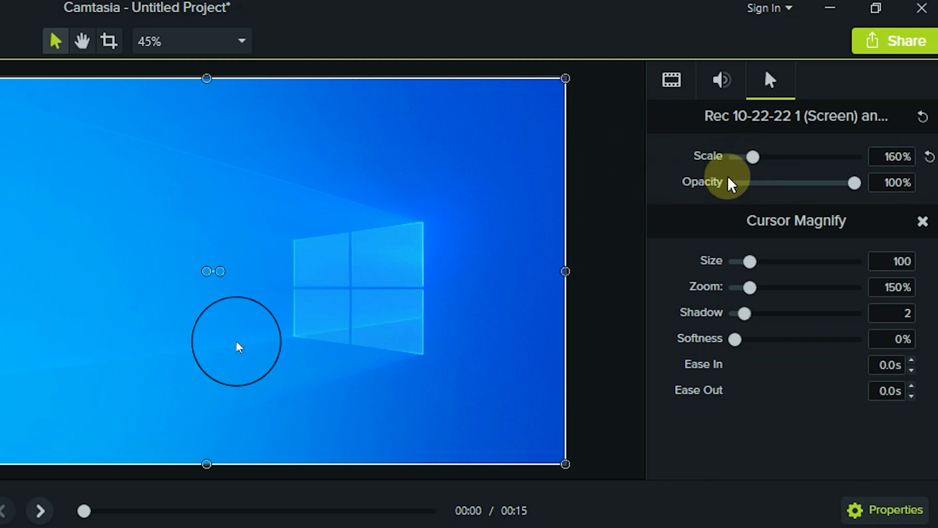
{"action": "mouse_move", "coordinate": [753, 156]}
{"action": "left_mouse_down"}
{"action": "mouse_move", "coordinate": [788, 167]}
{"action": "mouse_move", "coordinate": [753, 169]}
{"action": "left_mouse_up"}
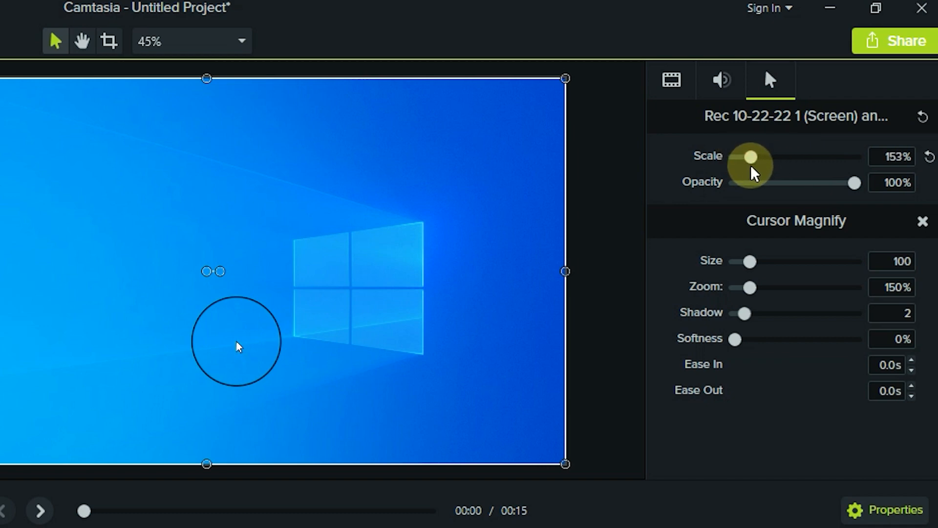
{"action": "left_click", "coordinate": [873, 166]}
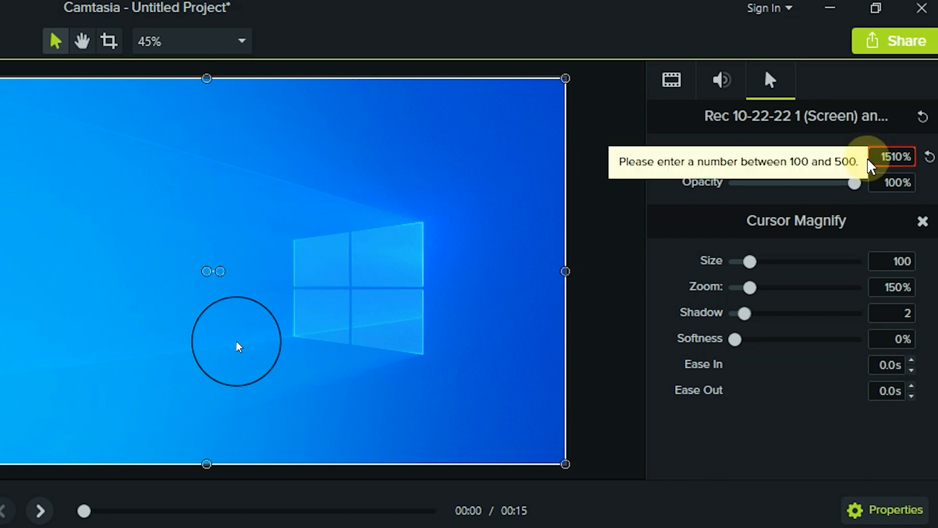
{"action": "type", "text": "0"}
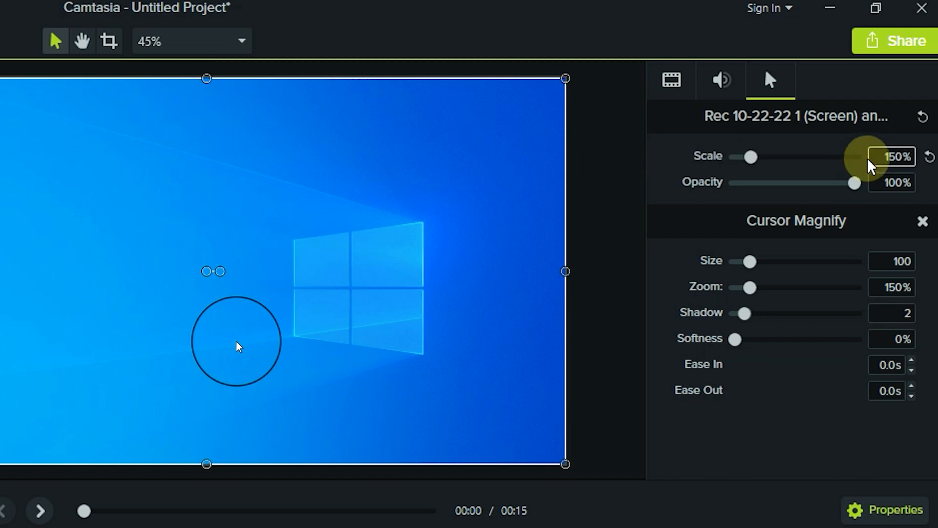
{"action": "left_click", "coordinate": [844, 185]}
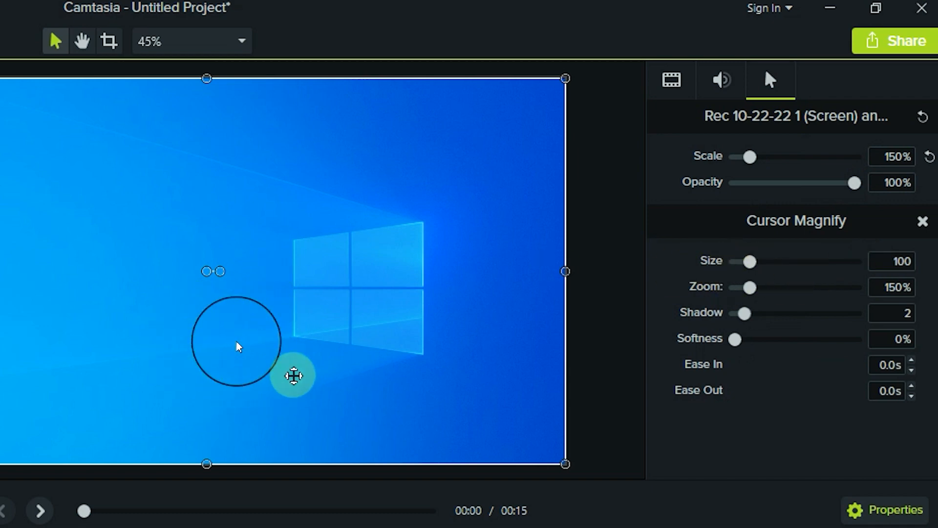
Set the Cursor Magnify size to 35 and preview it at about 4 seconds on the timeline
{"action": "left_click_drag", "start_coordinate": [751, 261], "coordinate": [748, 268]}
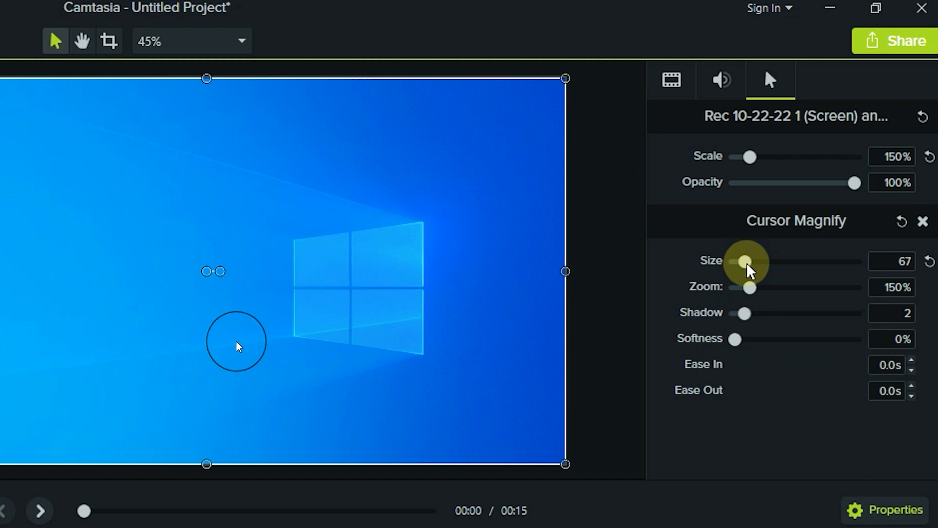
{"action": "left_click", "coordinate": [886, 263]}
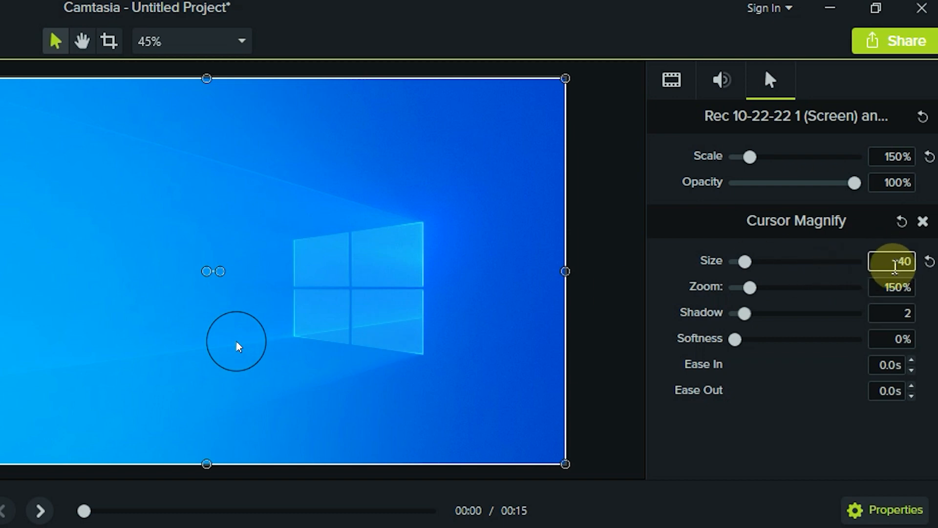
{"action": "key", "text": "Return"}
{"action": "type", "text": "35"}
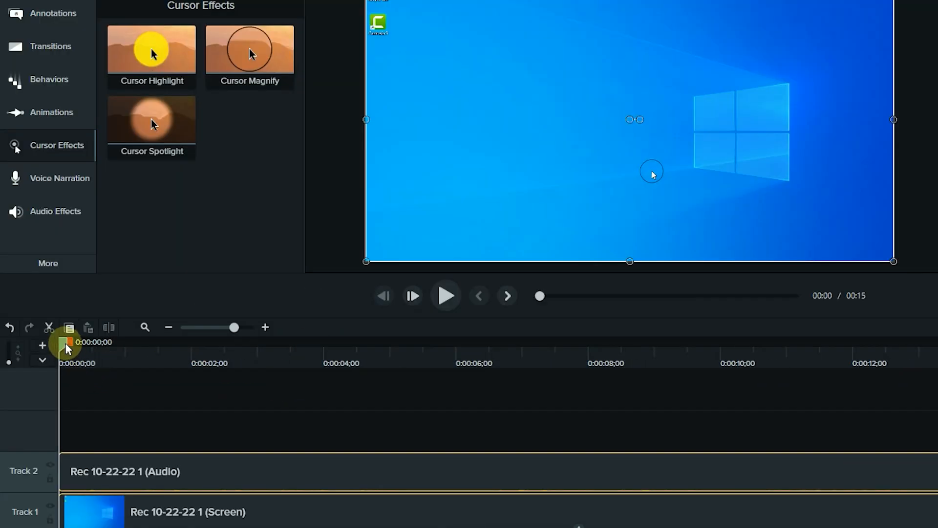
{"action": "left_click_drag", "start_coordinate": [66, 345], "coordinate": [374, 342]}
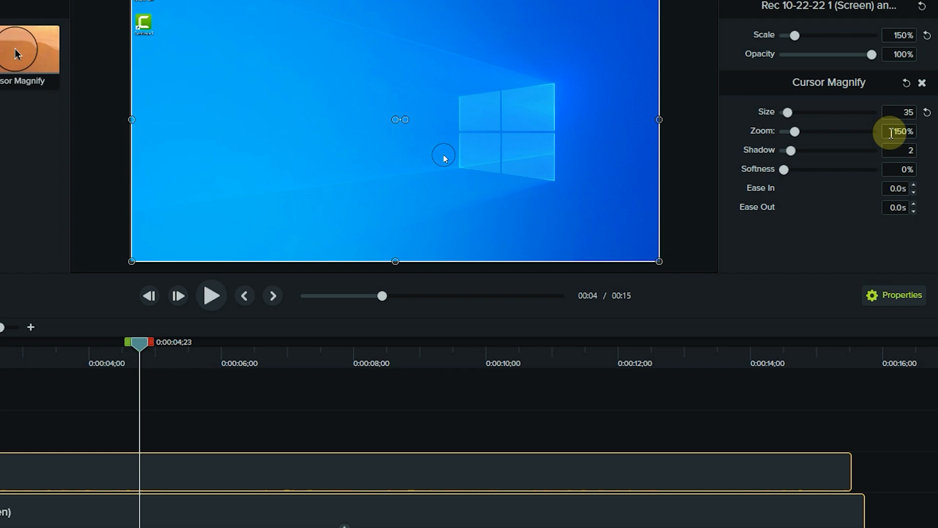
Set the Cursor Magnify zoom to 100% and check the cursor a few frames further along the timeline
{"action": "left_click_drag", "start_coordinate": [890, 132], "coordinate": [925, 134]}
{"action": "type", "text": "10"}
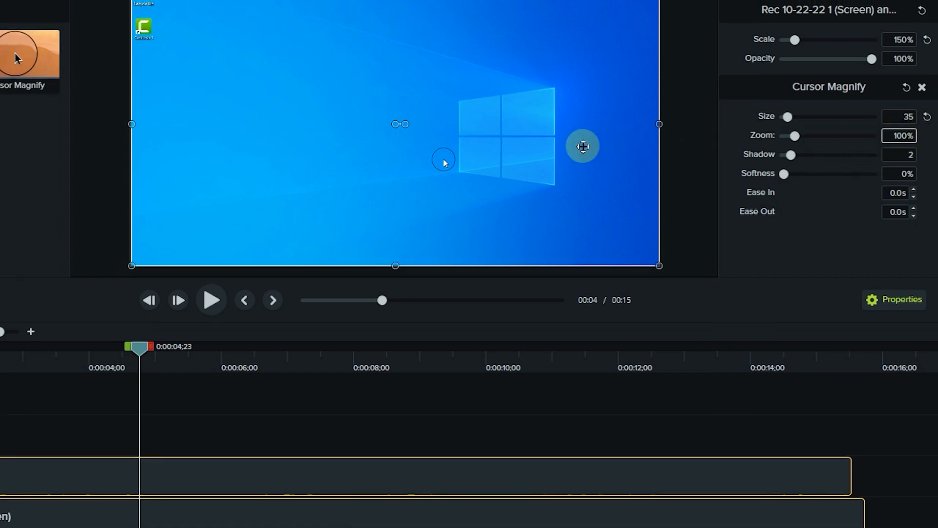
{"action": "left_click", "coordinate": [582, 145]}
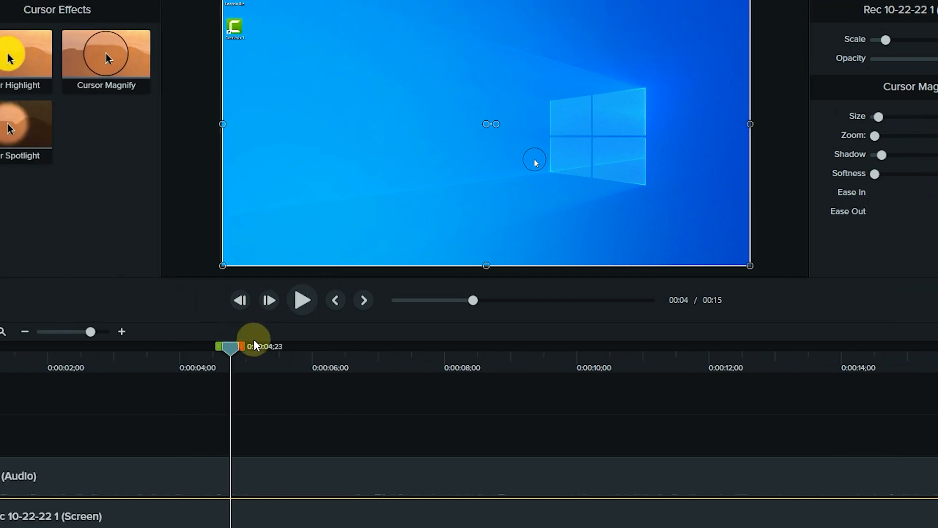
{"action": "left_click_drag", "start_coordinate": [235, 345], "coordinate": [245, 345]}
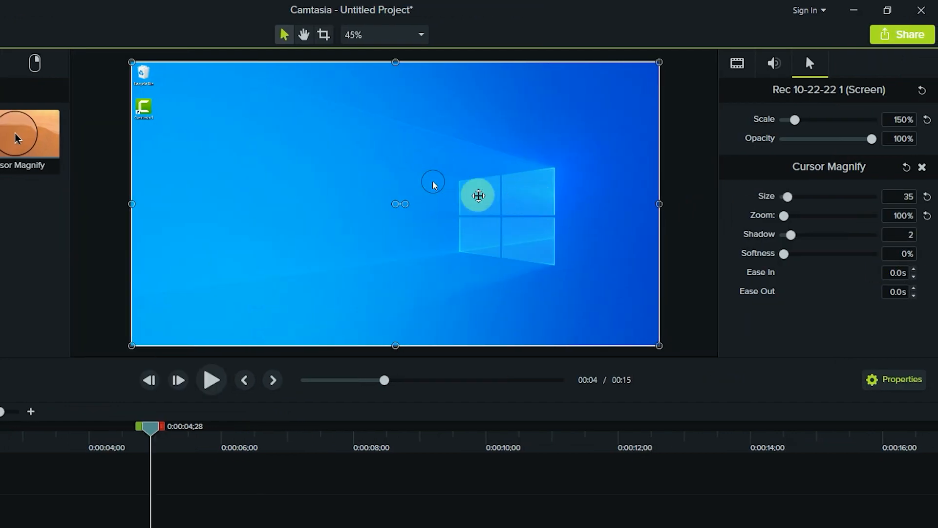
Set the Cursor Magnify shadow to 4, comparing it with a thicker outline of 12
{"action": "left_click", "coordinate": [905, 234]}
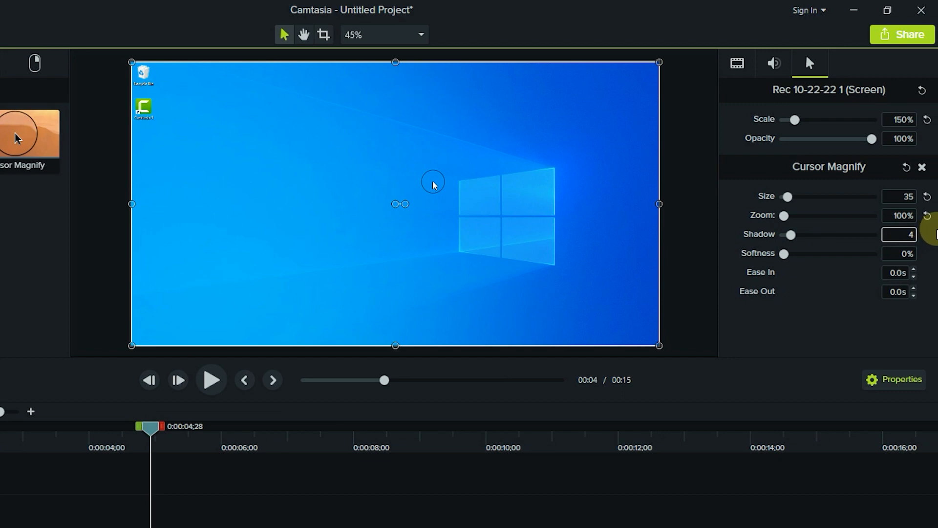
{"action": "left_click_drag", "start_coordinate": [157, 430], "coordinate": [174, 433]}
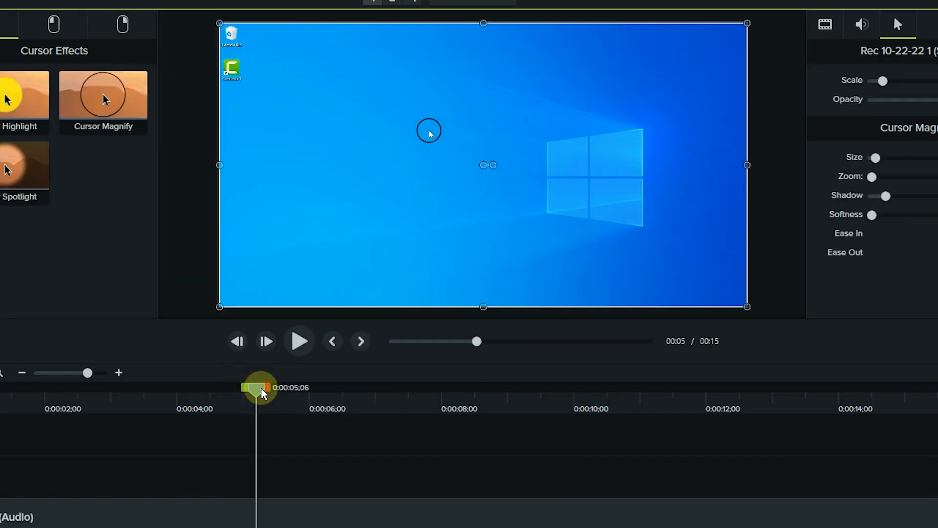
{"action": "left_click_drag", "start_coordinate": [263, 392], "coordinate": [299, 393]}
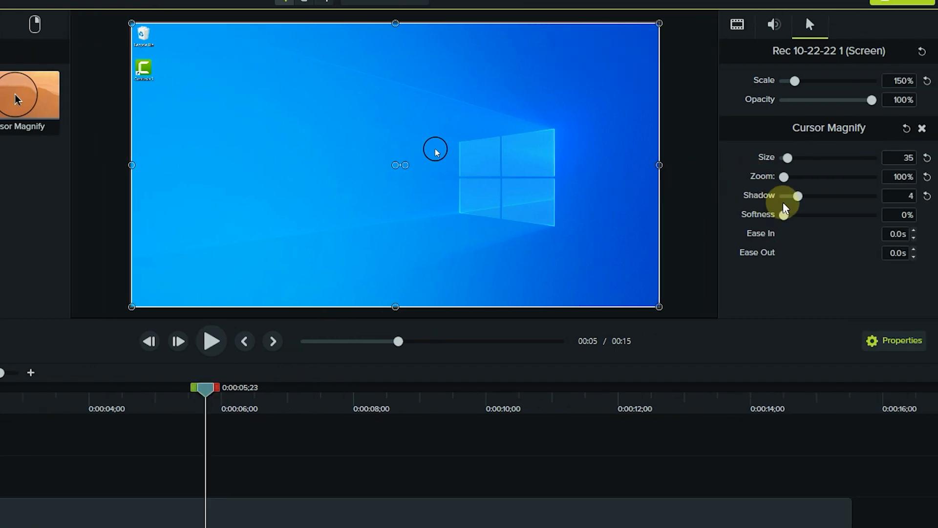
{"action": "left_click_drag", "start_coordinate": [800, 200], "coordinate": [816, 200]}
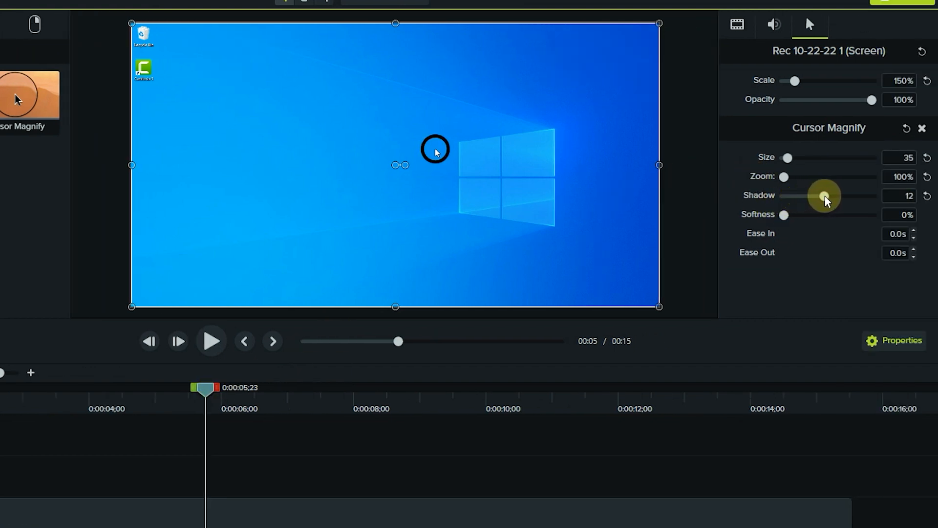
{"action": "left_click_drag", "start_coordinate": [841, 201], "coordinate": [818, 207]}
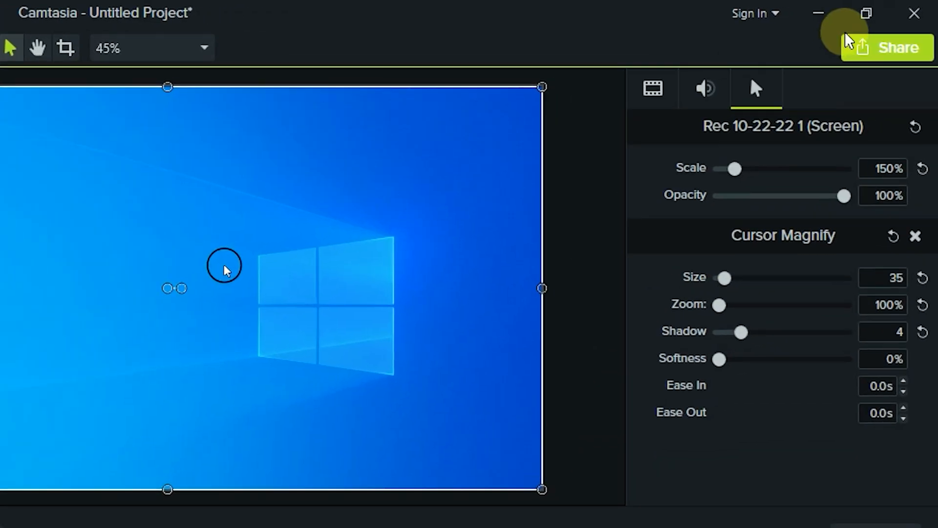
Begin producing the video to a local file with the MP4 with Smart Player (up to 1080p) preset
{"action": "left_click", "coordinate": [903, 50]}
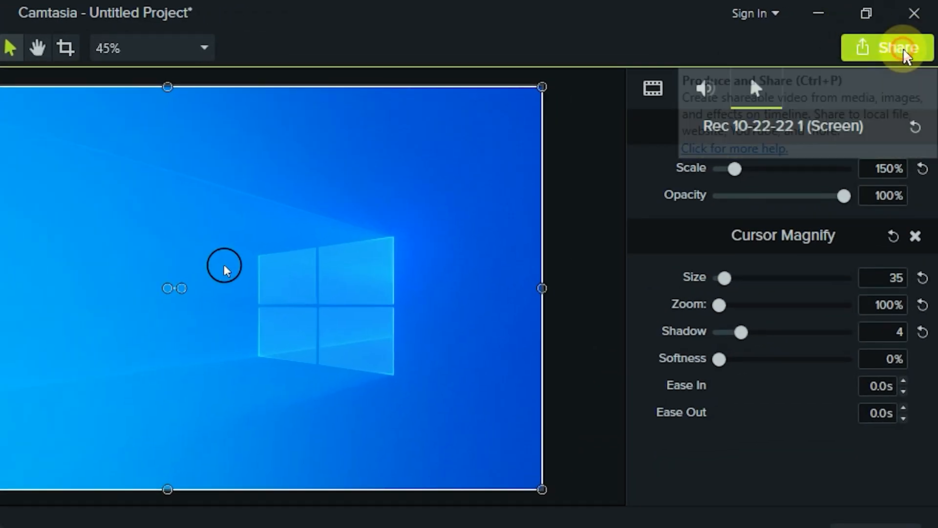
{"action": "left_click", "coordinate": [839, 90]}
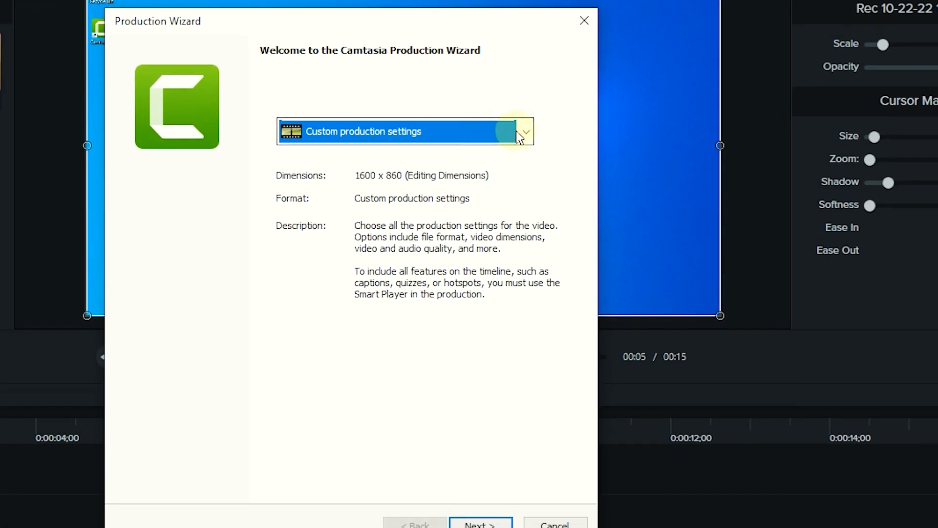
{"action": "left_click", "coordinate": [527, 131]}
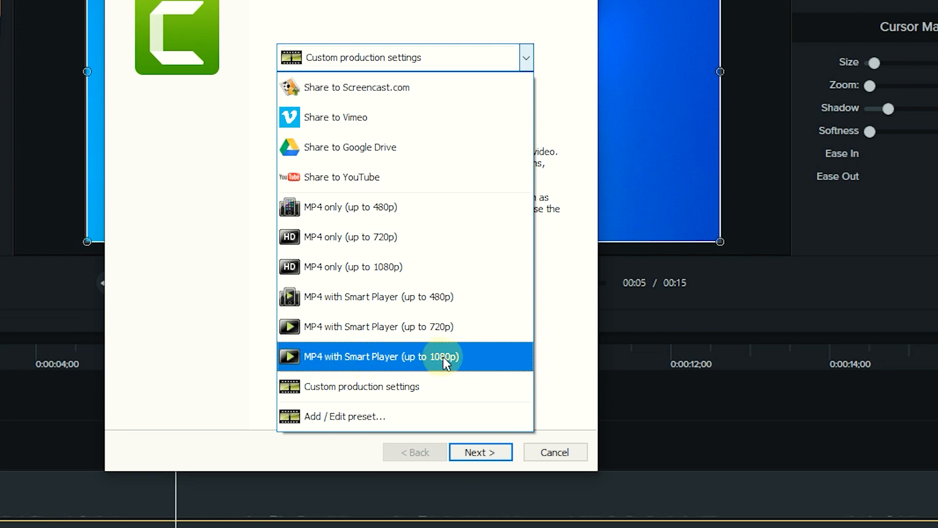
{"action": "left_click", "coordinate": [456, 364]}
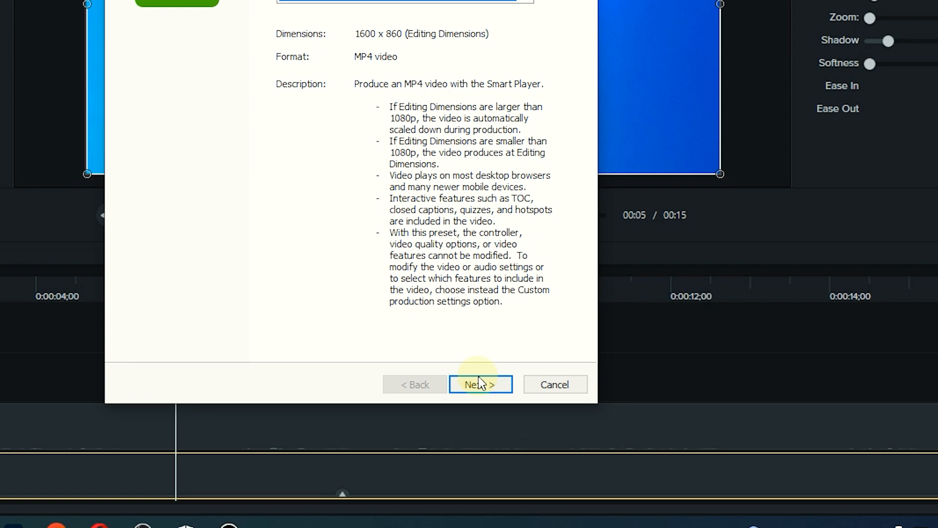
Name the production "record camtasia 9" and render it into the F:\Upload youtube editpro media\ folder
{"action": "left_click", "coordinate": [478, 452]}
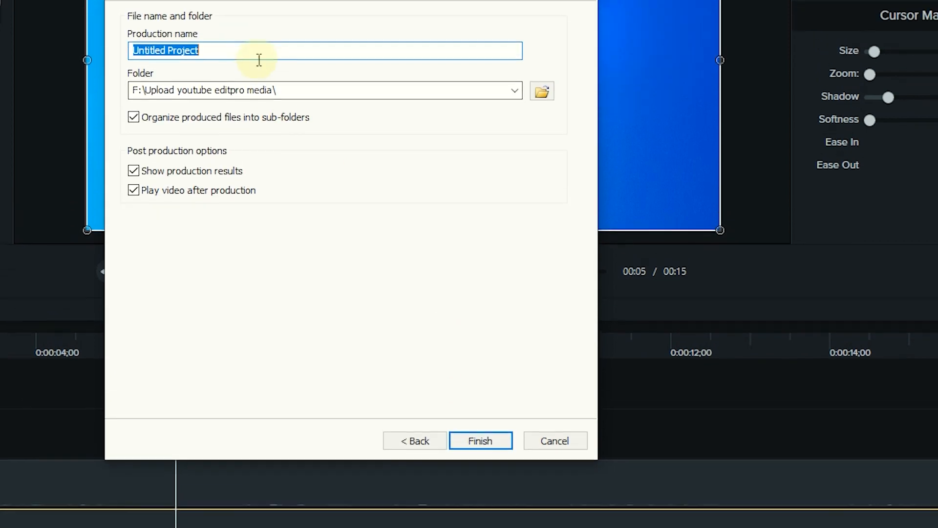
{"action": "type", "text": "r"}
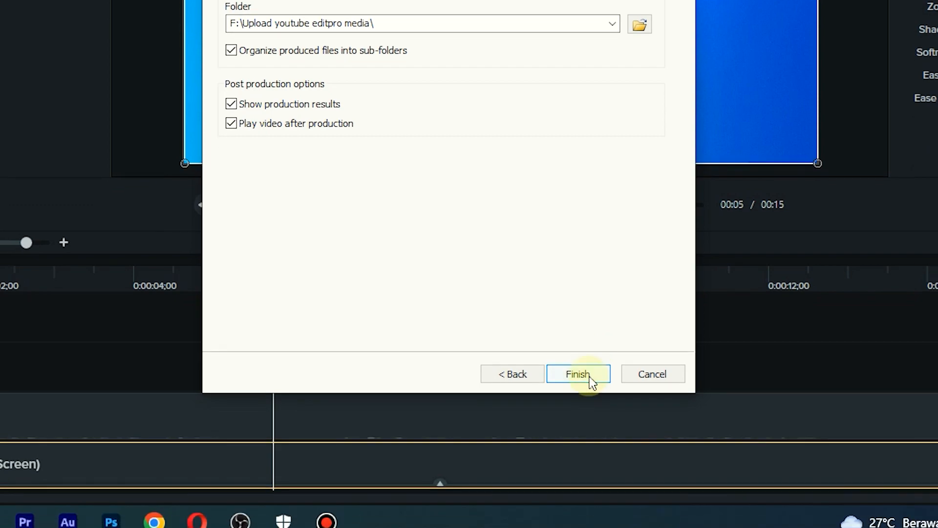
{"action": "left_click", "coordinate": [578, 374]}
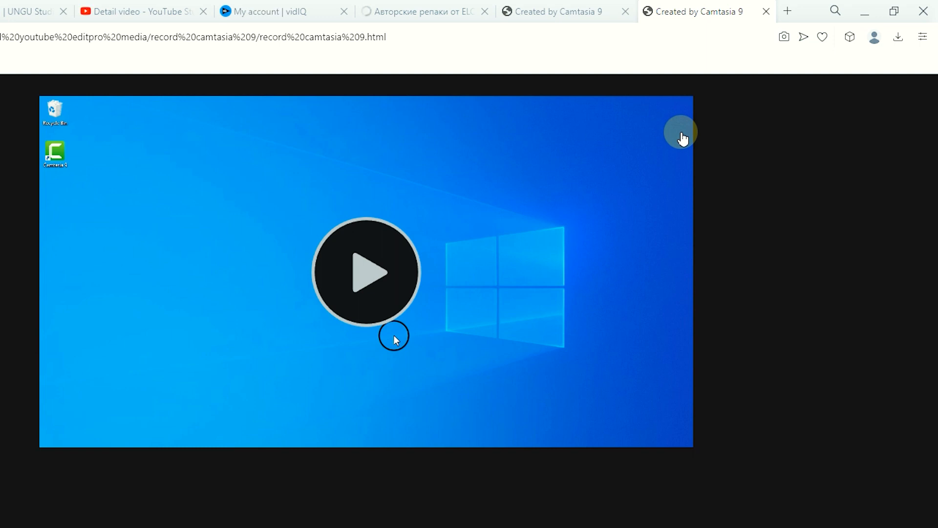
Close the browser playback of the produced video and finish the production results
{"action": "left_click", "coordinate": [923, 11]}
{"action": "left_click", "coordinate": [416, 357]}
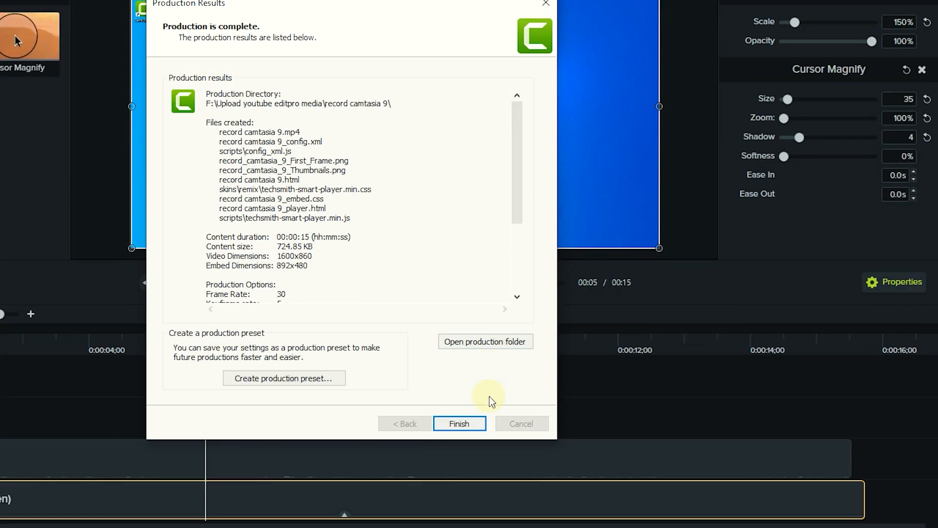
{"action": "left_click", "coordinate": [459, 423]}
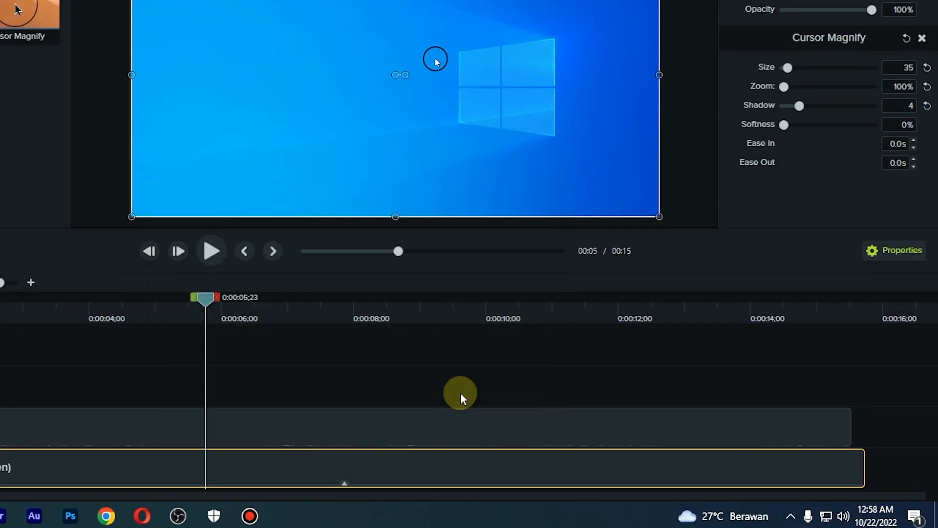